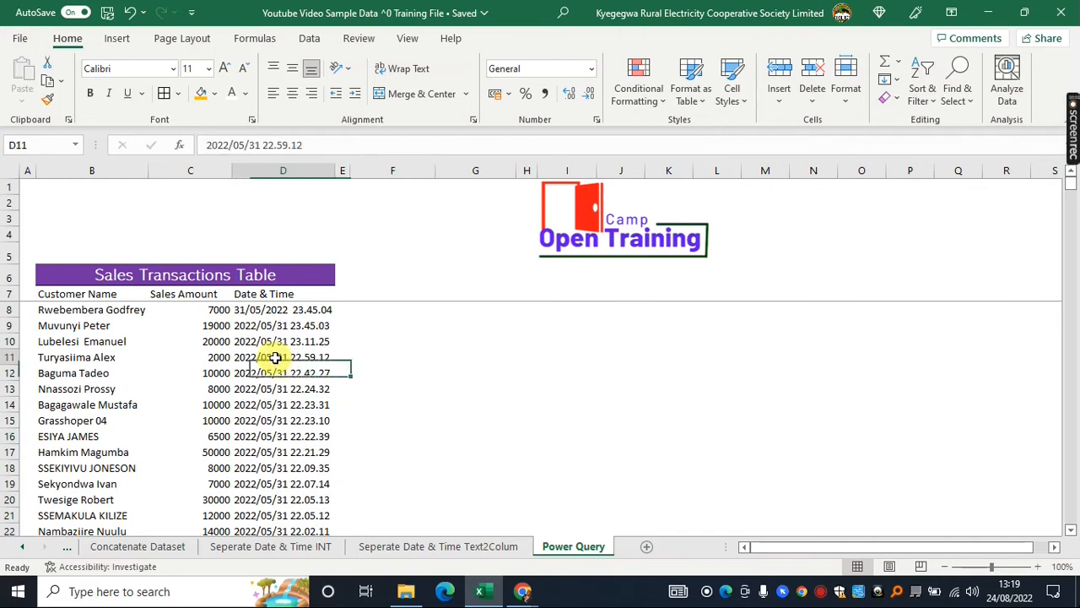
left_click(110, 295)
left_click_drag(197, 318, 263, 454)
left_click(418, 392)
left_click(194, 360)
- Convert the sales transactions range B7:D18695 into an Excel table with headers
left_click_drag(53, 292, 285, 309)
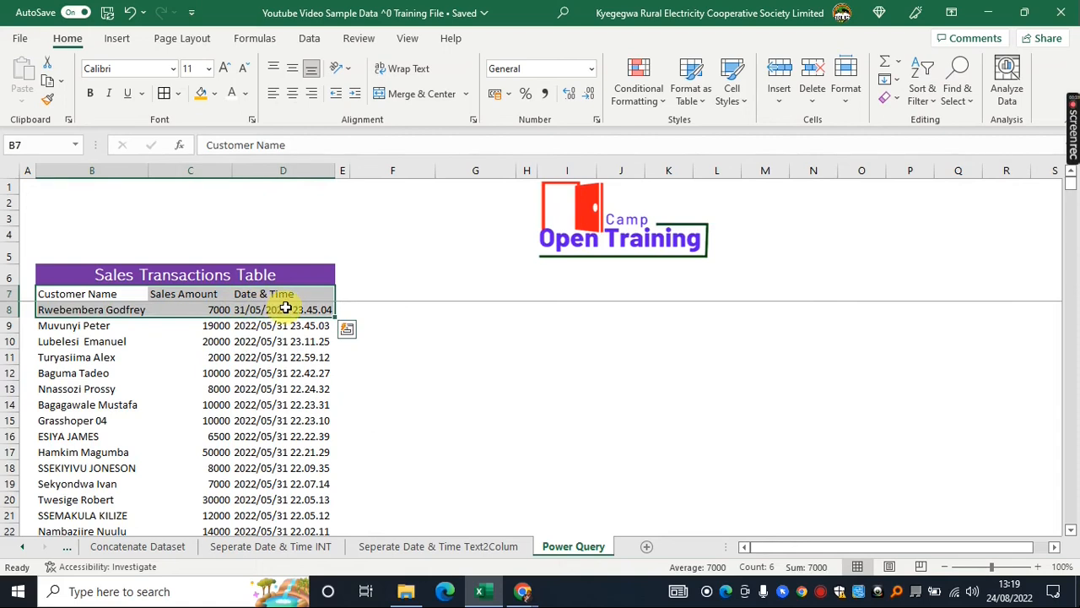
key("ctrl+shift+Down")
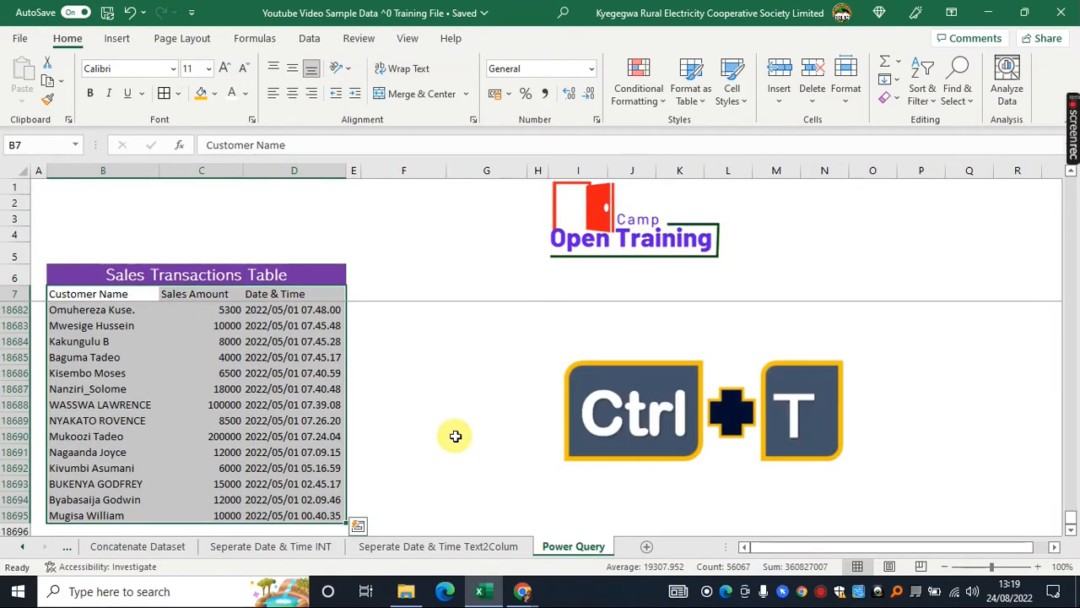
key("ctrl+t")
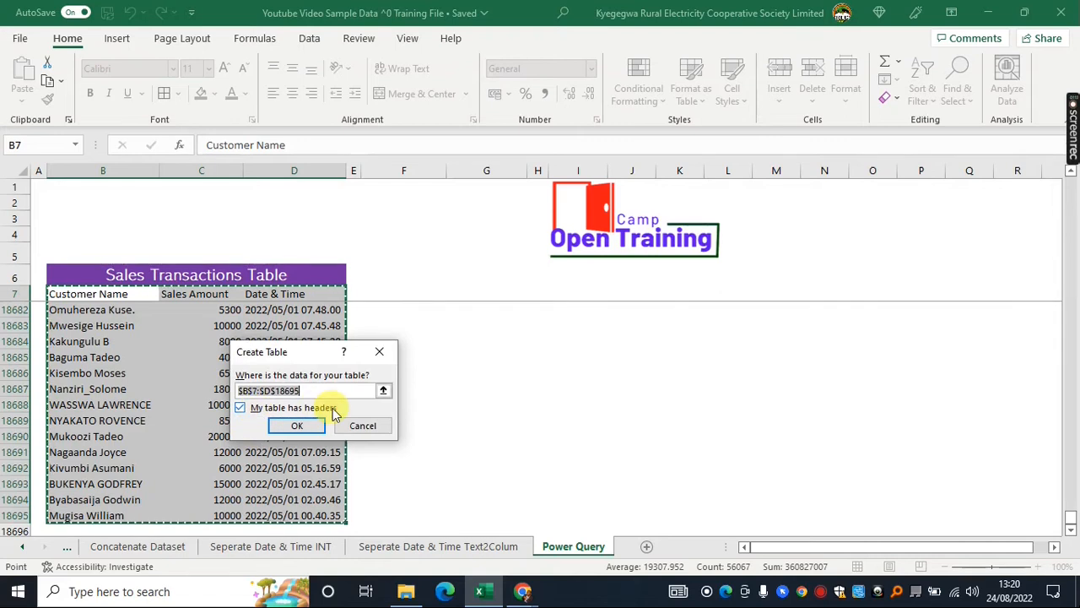
left_click(297, 426)
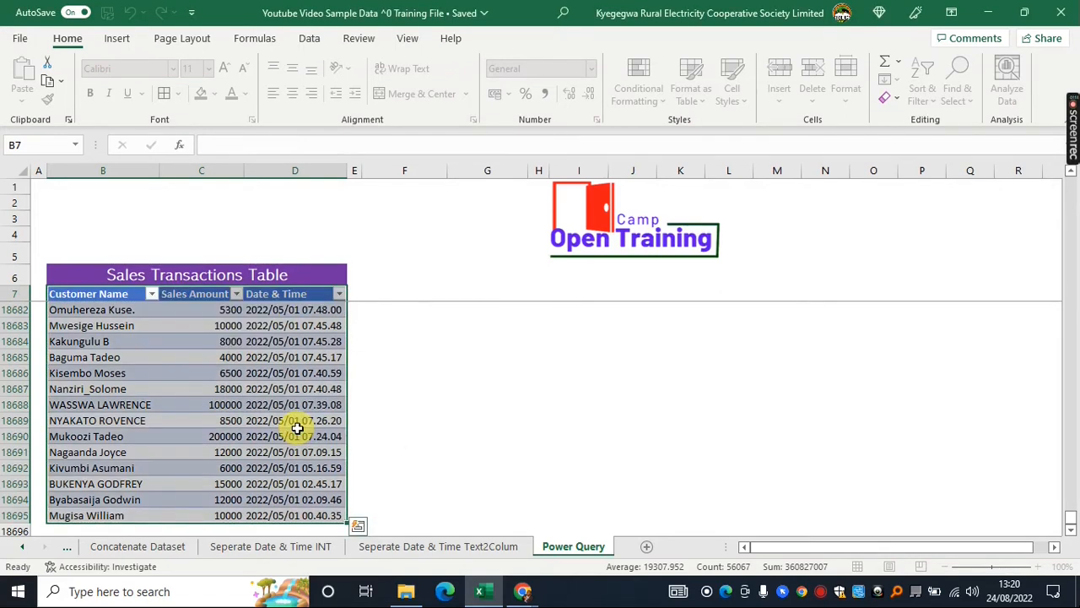
- Name the new sales table TransactionsTable
scroll(297, 428, "up", 6)
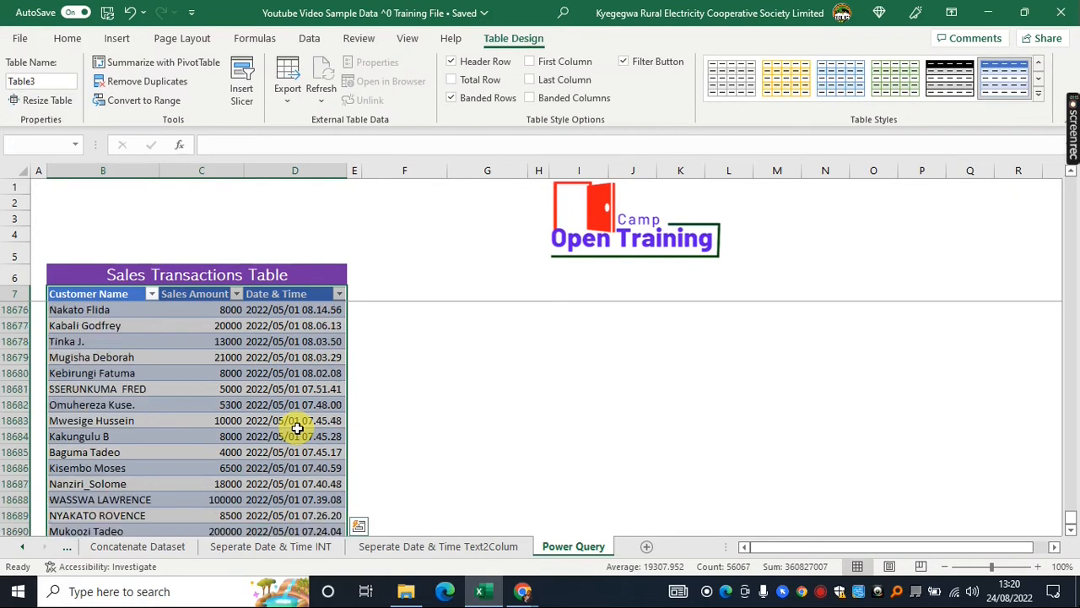
scroll(297, 428, "up", 4)
left_click_drag(1070, 519, 1060, 186)
left_click(200, 341)
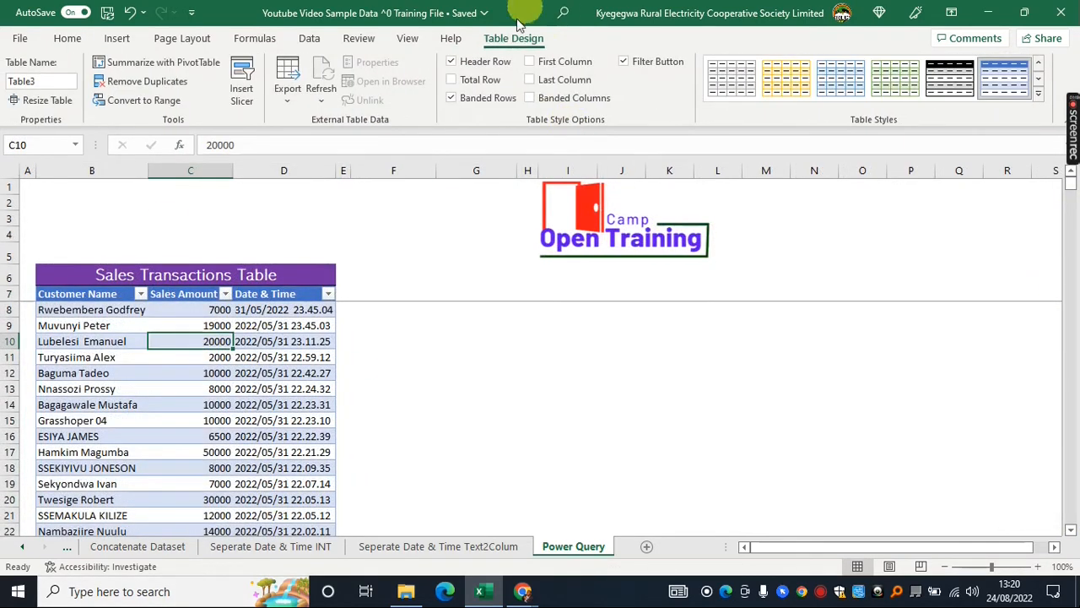
left_click(55, 81)
type("Tr")
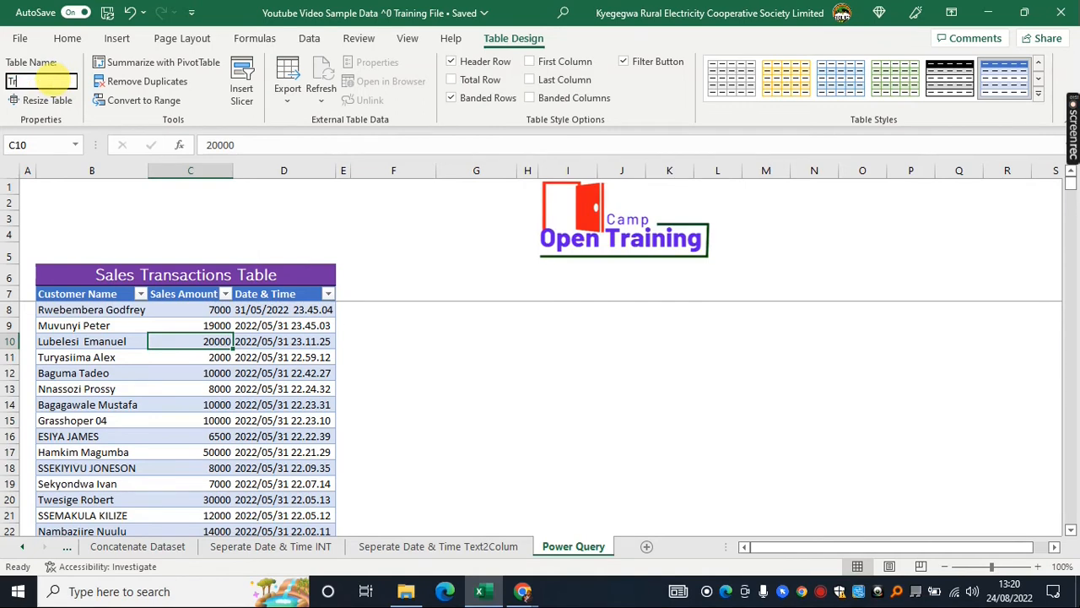
type("ansac")
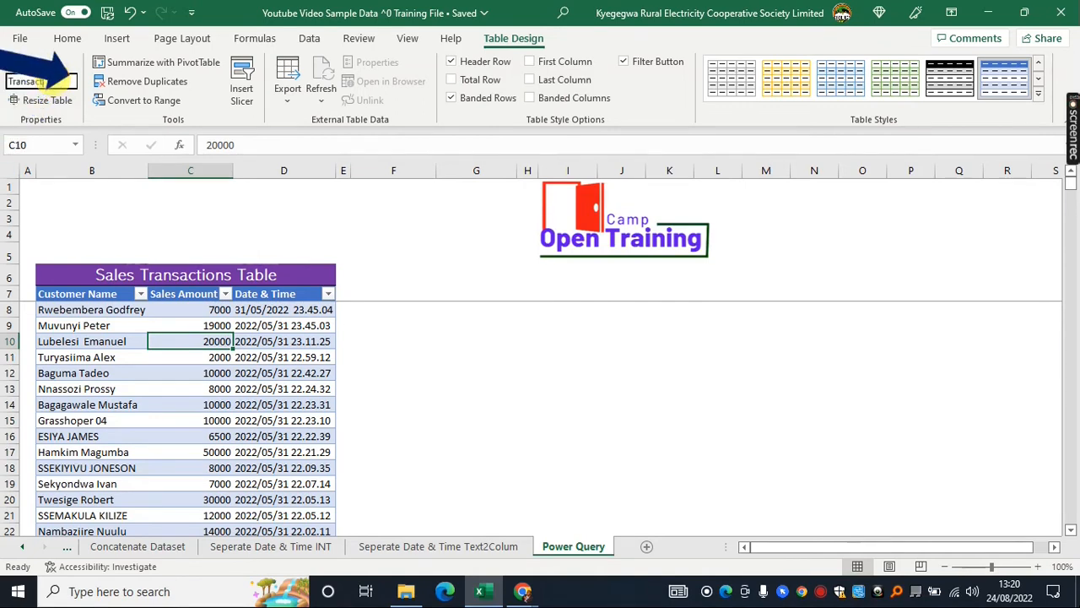
type("tionsTa")
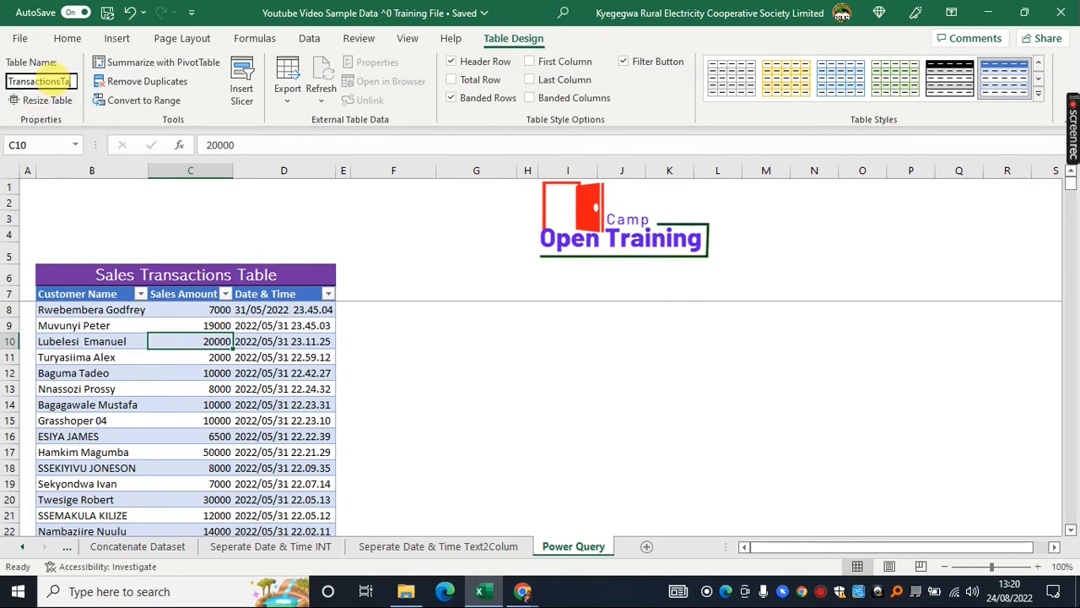
type("ble")
key("Return")
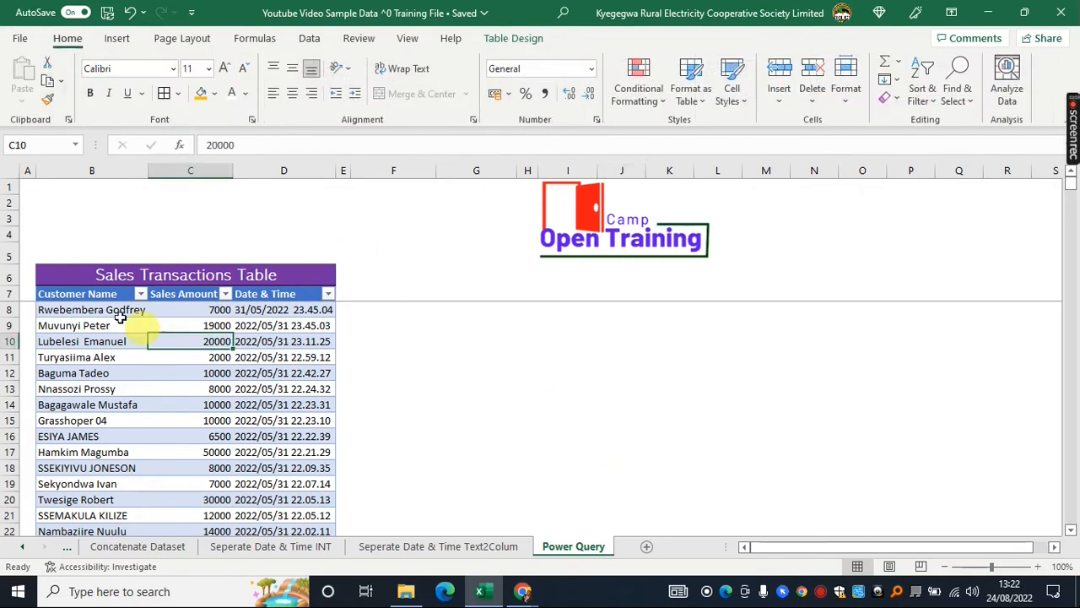
- Load the sales transactions table into the Power Query Editor
left_click_drag(84, 296, 227, 466)
left_click(283, 393)
left_click(117, 391)
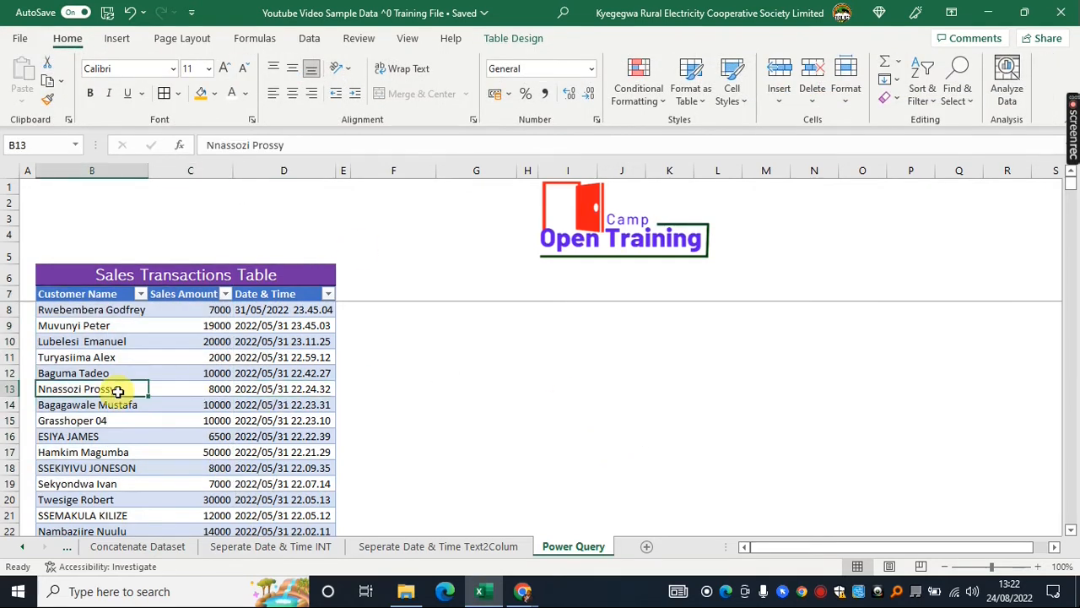
left_click(310, 39)
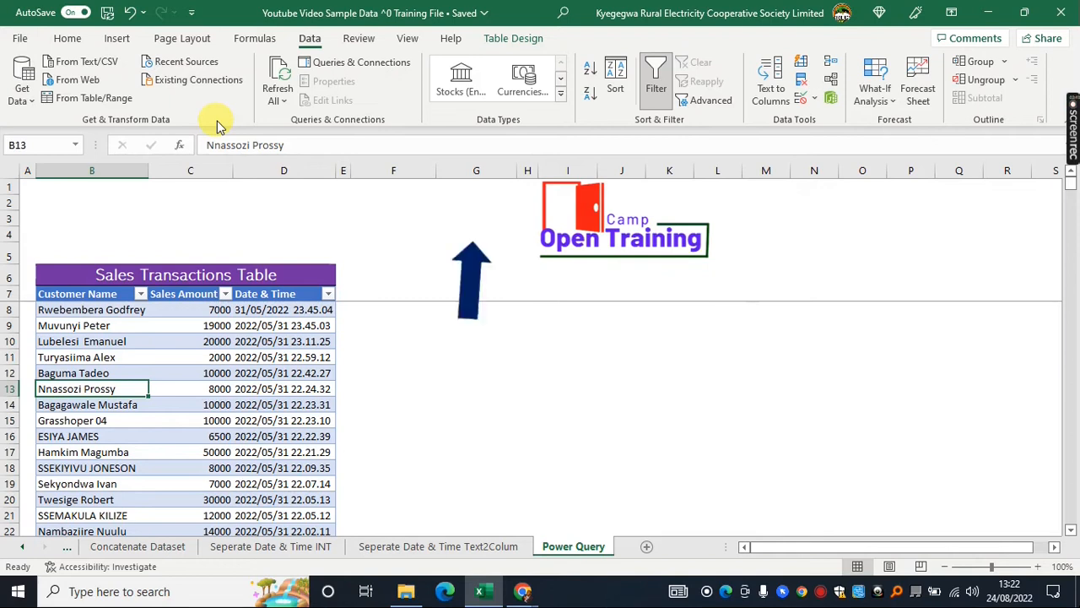
left_click(72, 102)
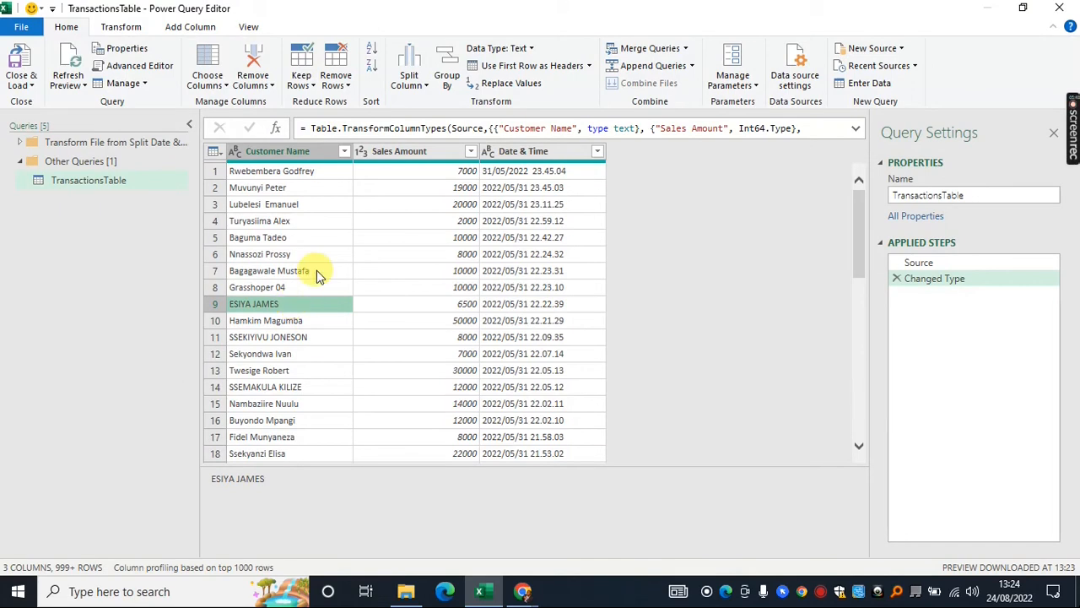
left_click(277, 154)
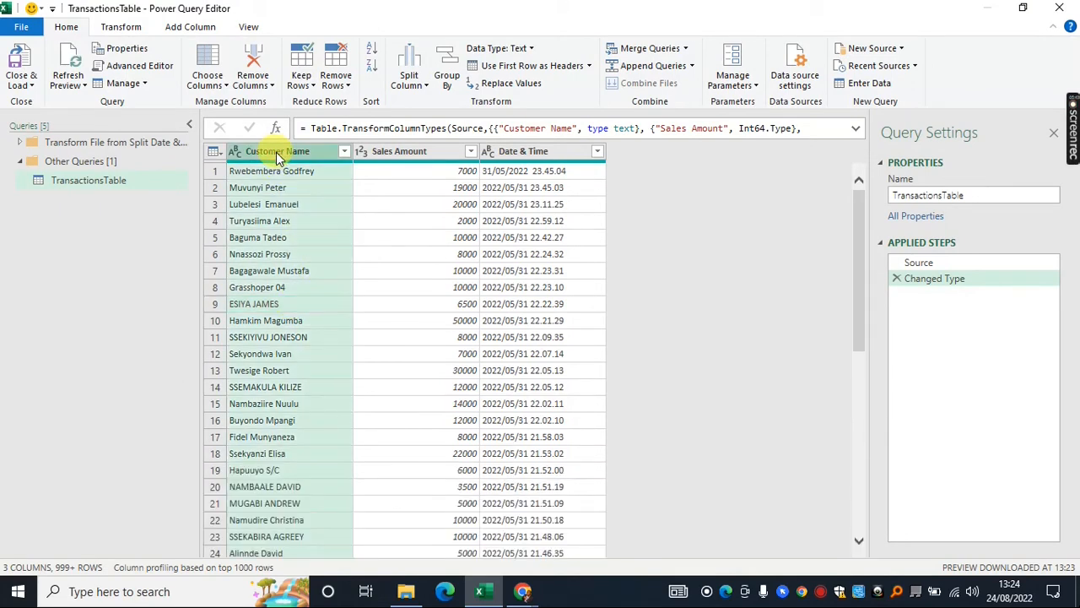
left_click(397, 156)
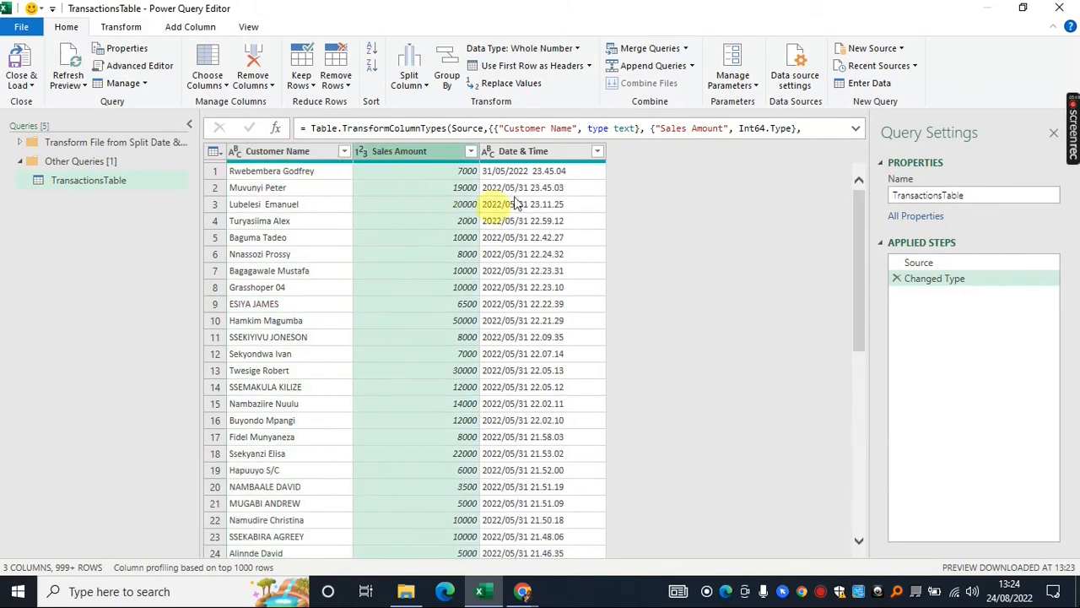
left_click(534, 155)
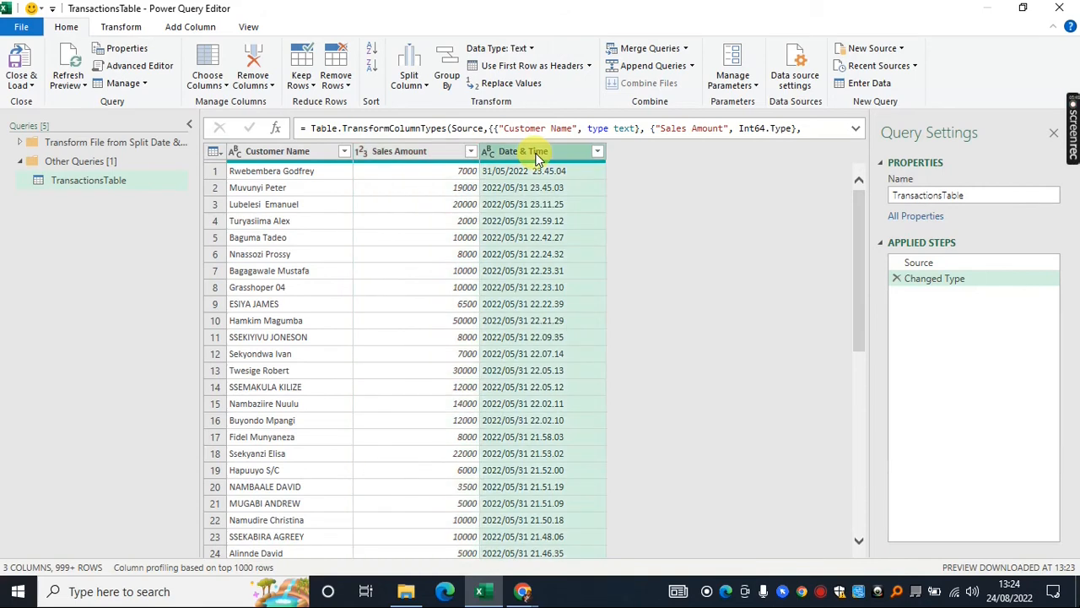
left_click(413, 337)
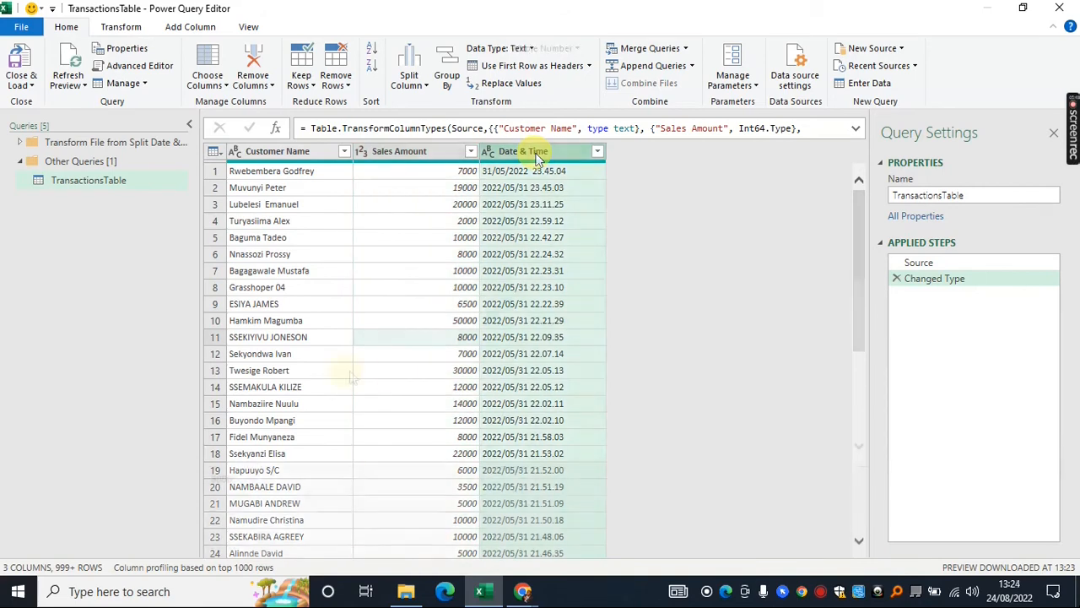
- Split the Date & Time column by delimiter, using Space as the delimiter
left_click(534, 151)
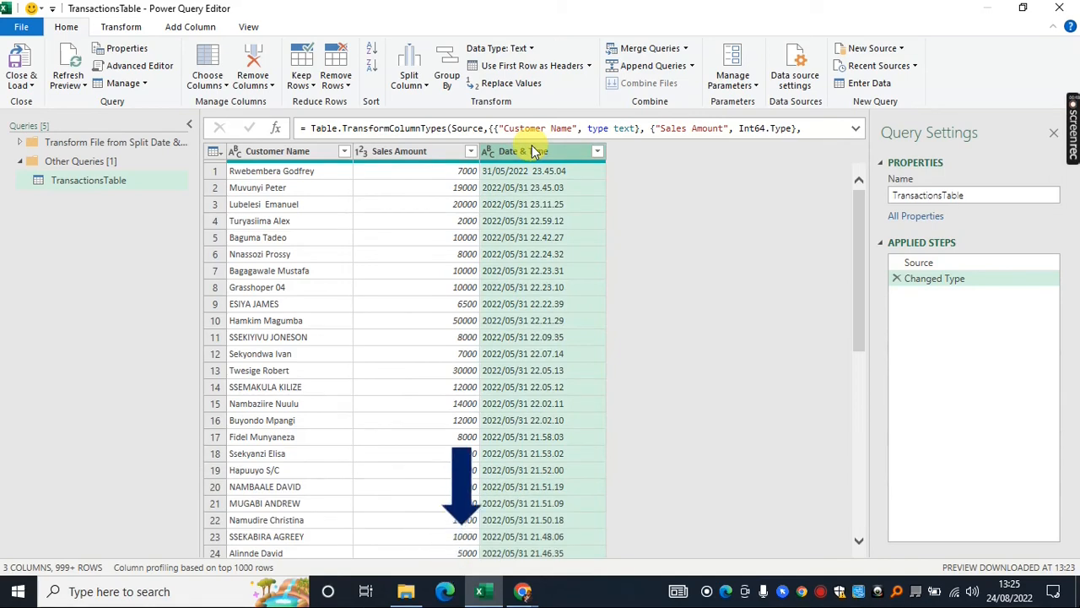
right_click(537, 155)
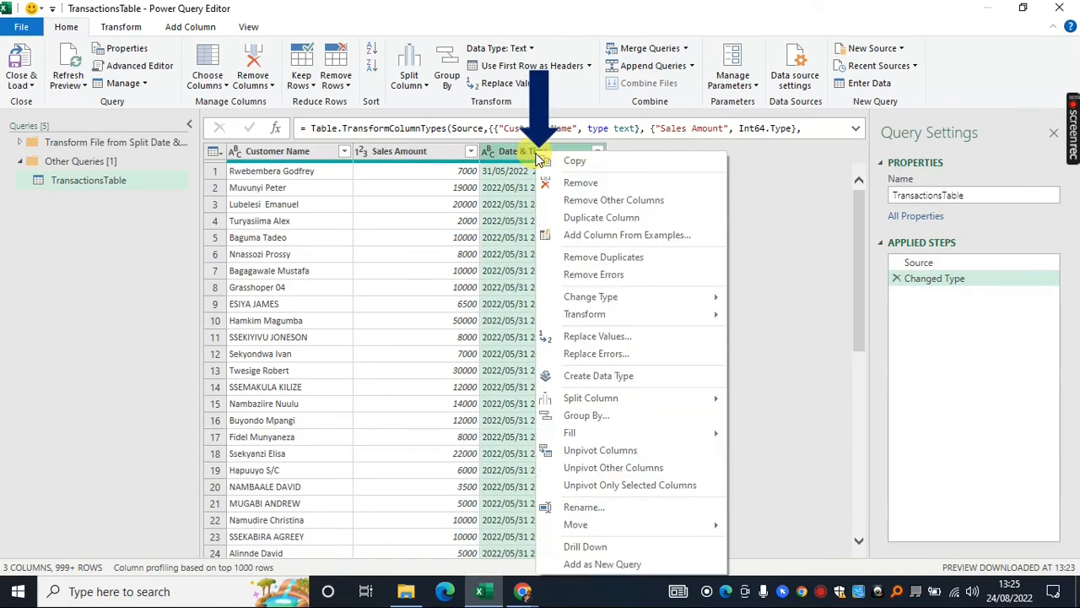
mouse_move(599, 405)
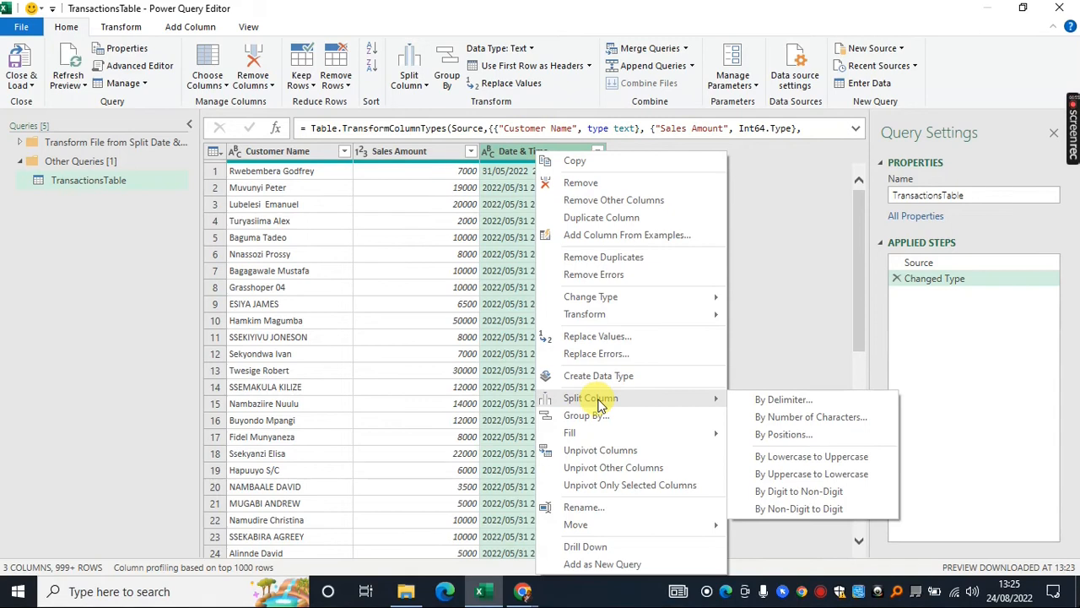
left_click(785, 401)
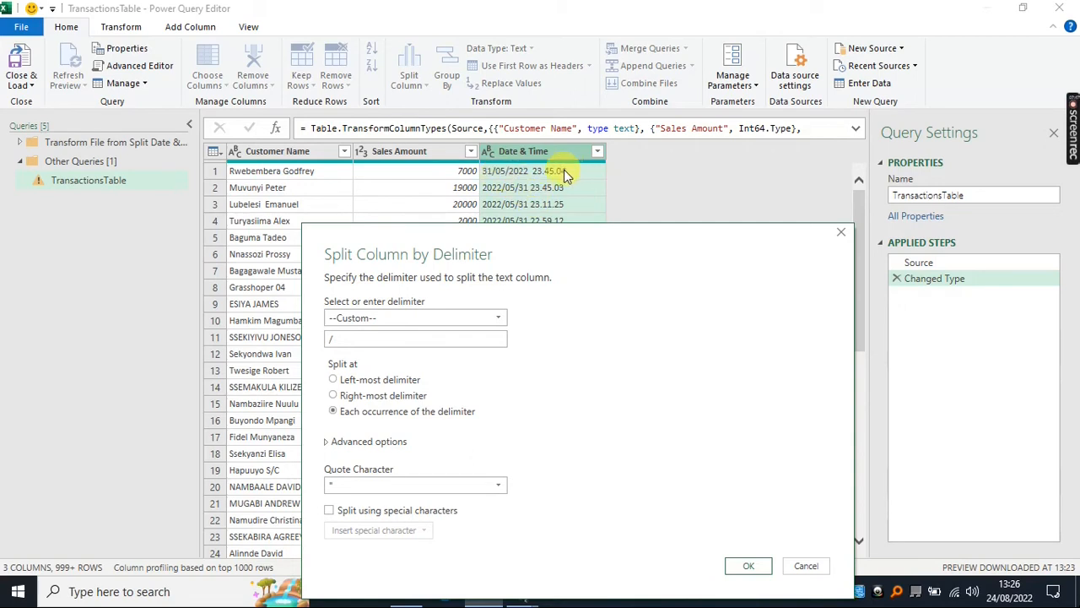
left_click(491, 319)
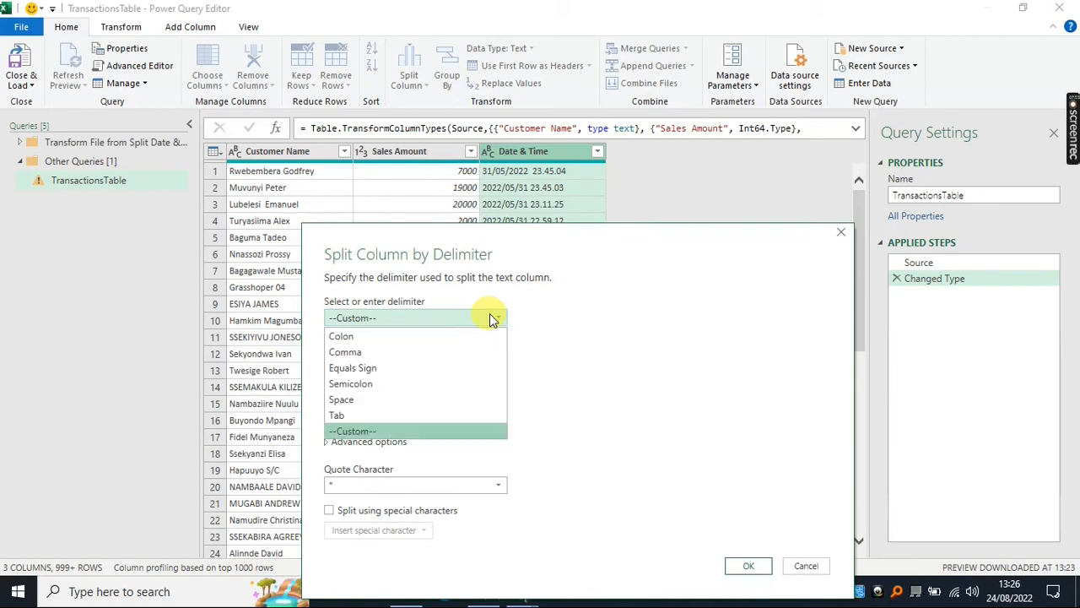
left_click(345, 401)
left_click(711, 521)
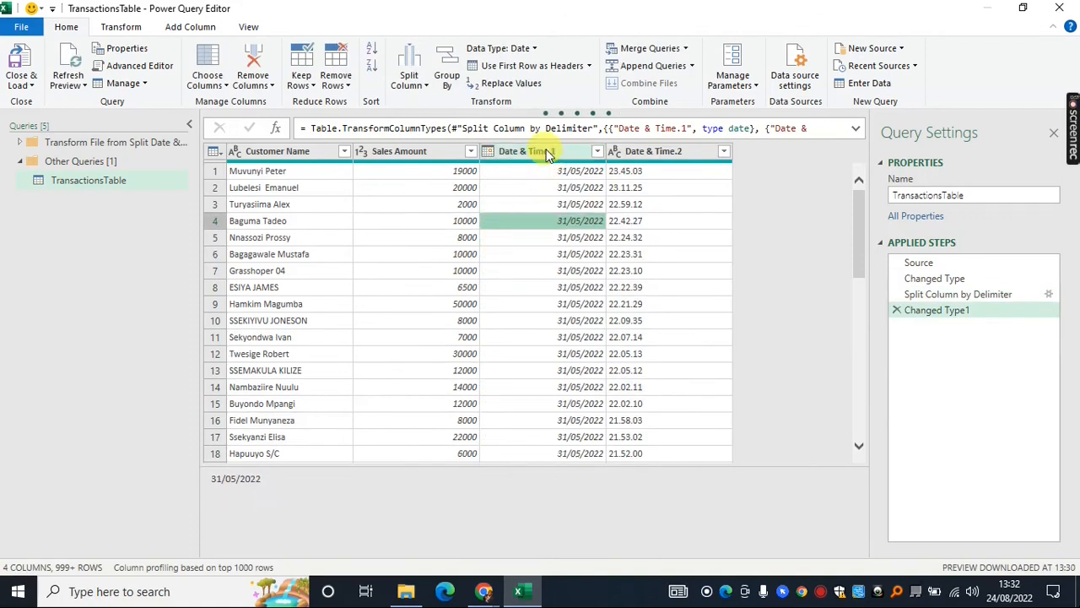
- Rename the Date & Time.1 column to Date and the Date & Time.2 column to Time
left_click(547, 154)
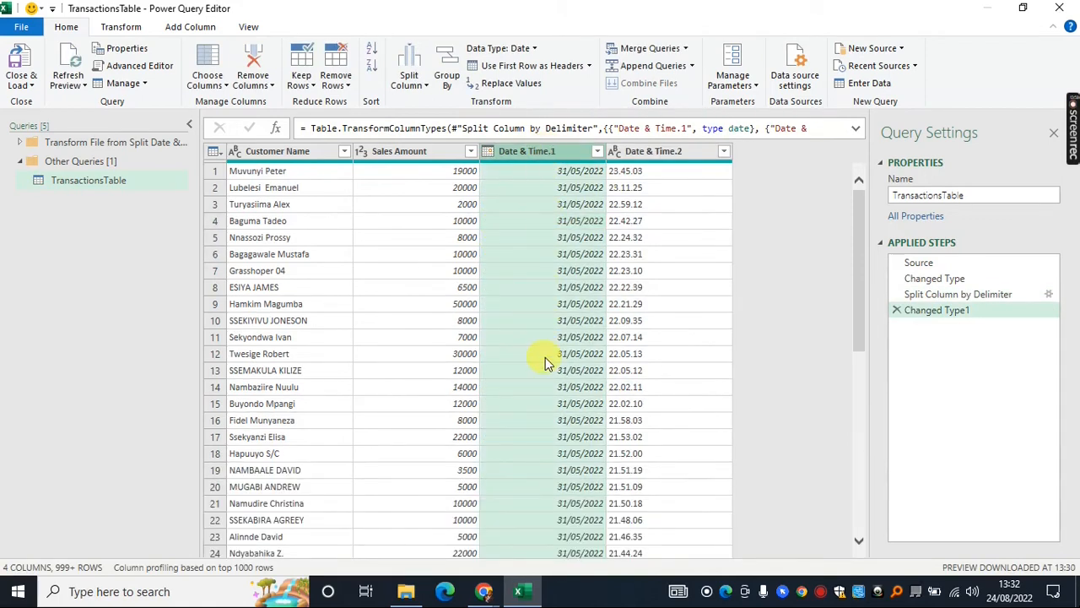
left_click(664, 152)
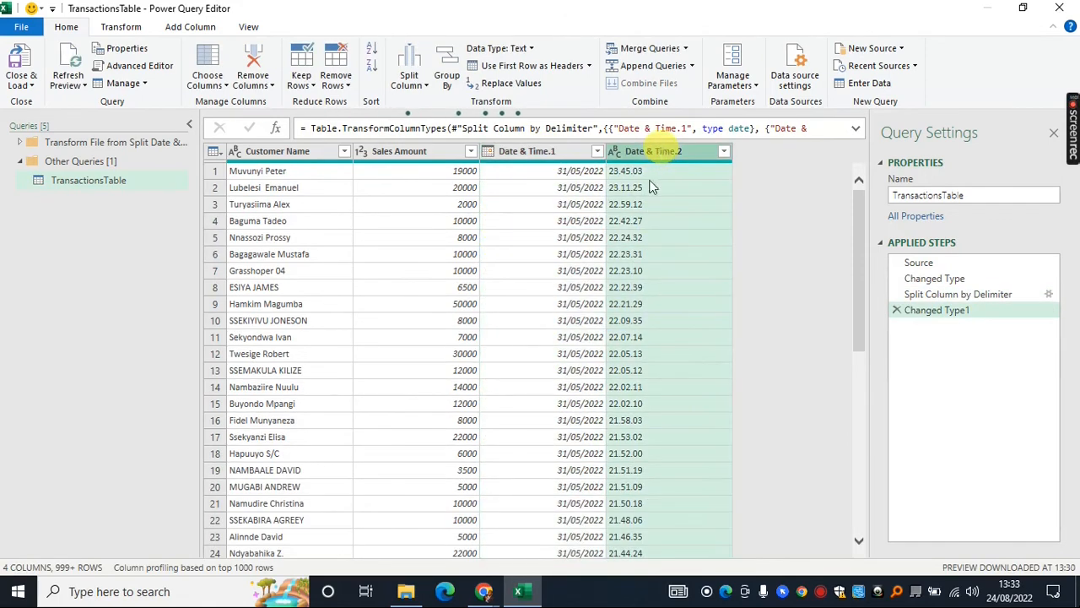
double_click(539, 152)
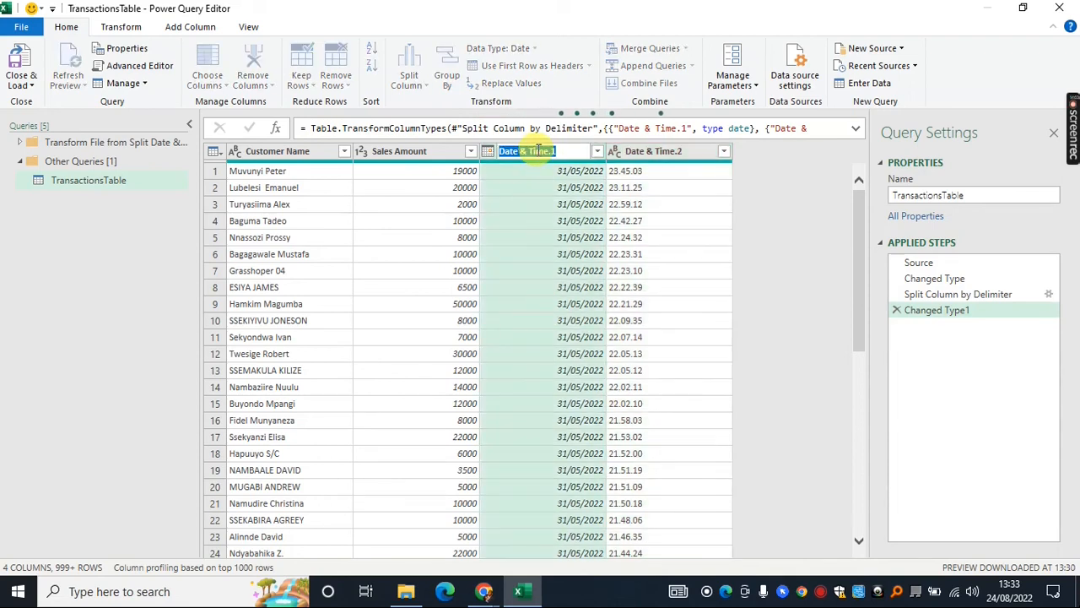
type("Date")
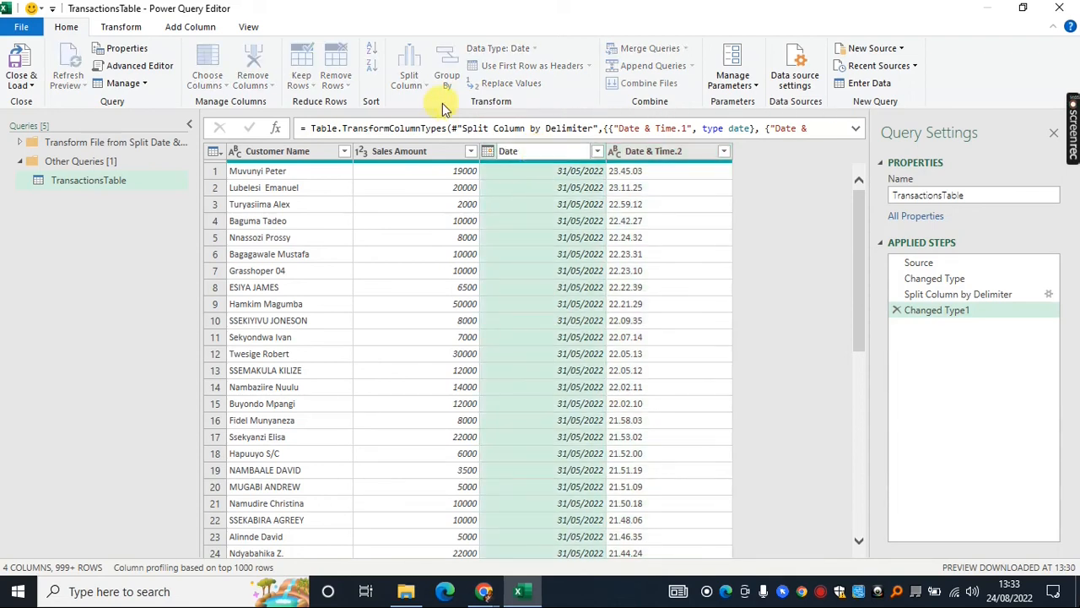
double_click(643, 152)
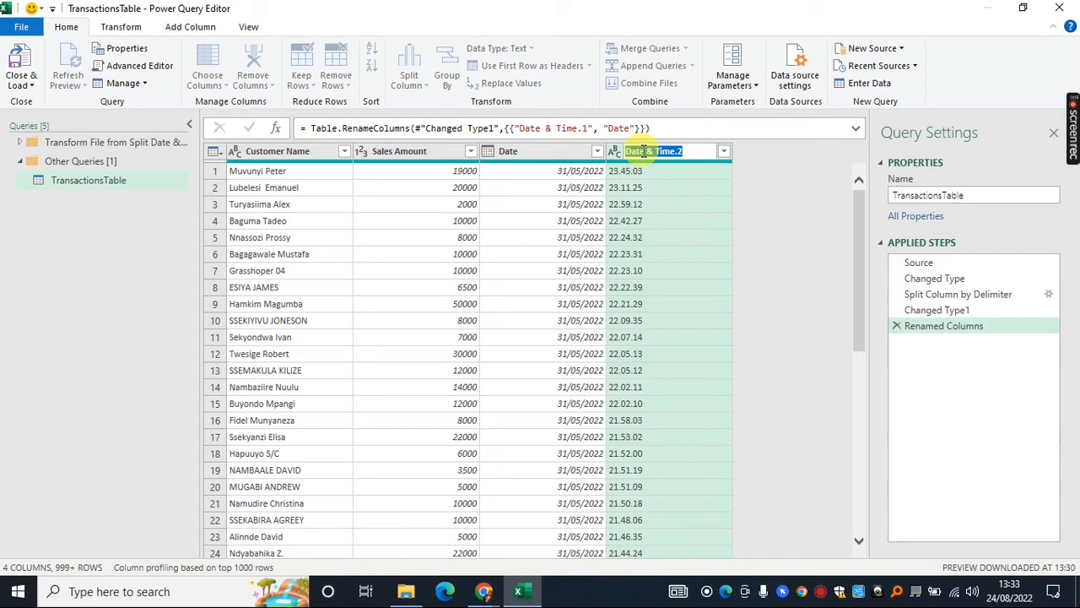
type("T")
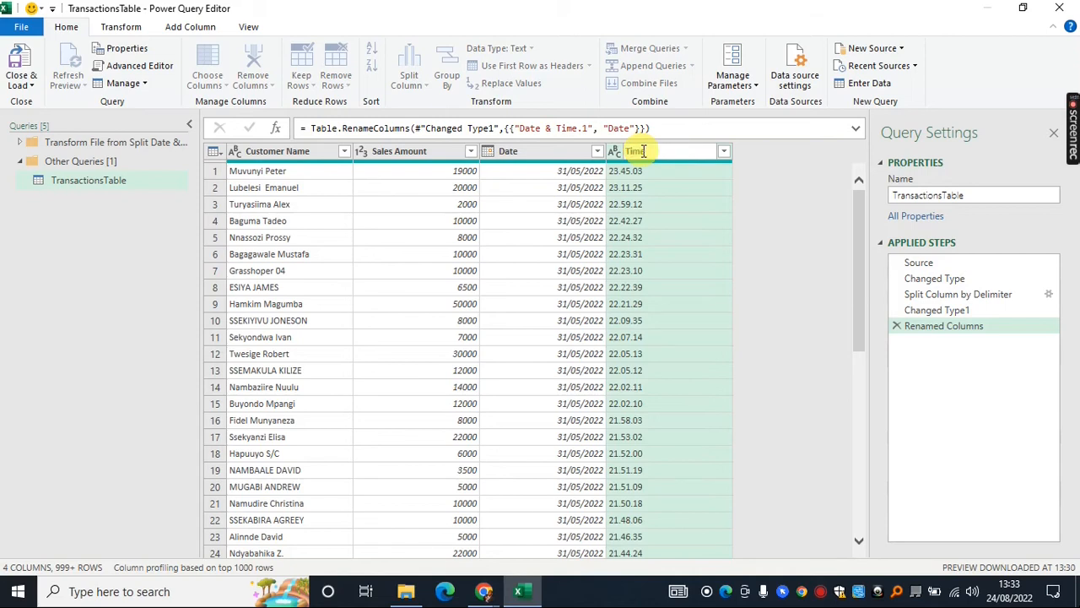
type("ime")
left_click(666, 220)
- Replace every period with a colon in the Time column's values
scroll(857, 212, "down", 3)
scroll(857, 213, "up", 3)
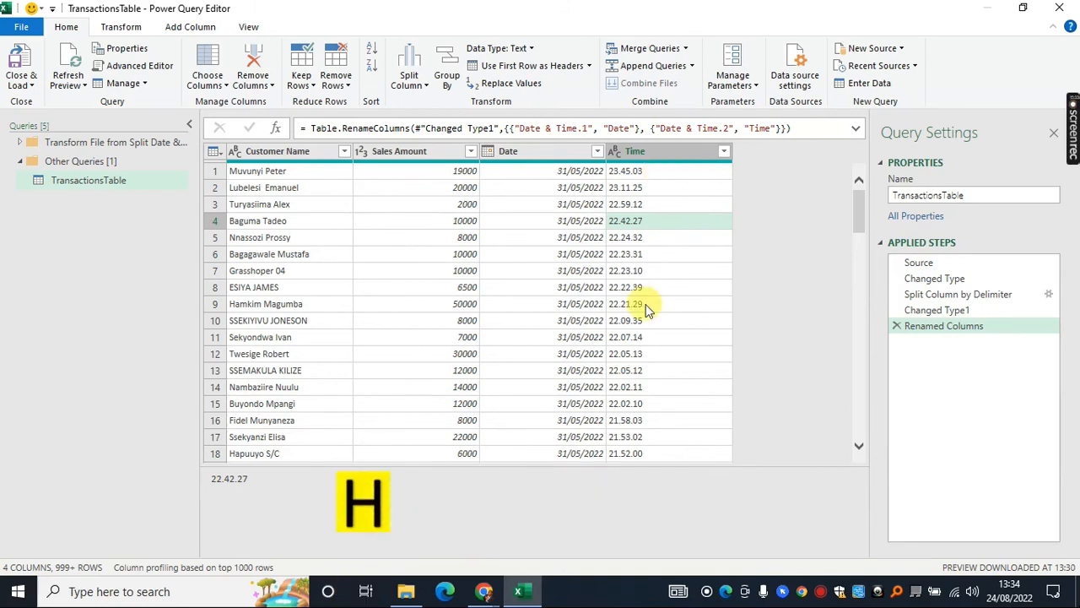
left_click(642, 151)
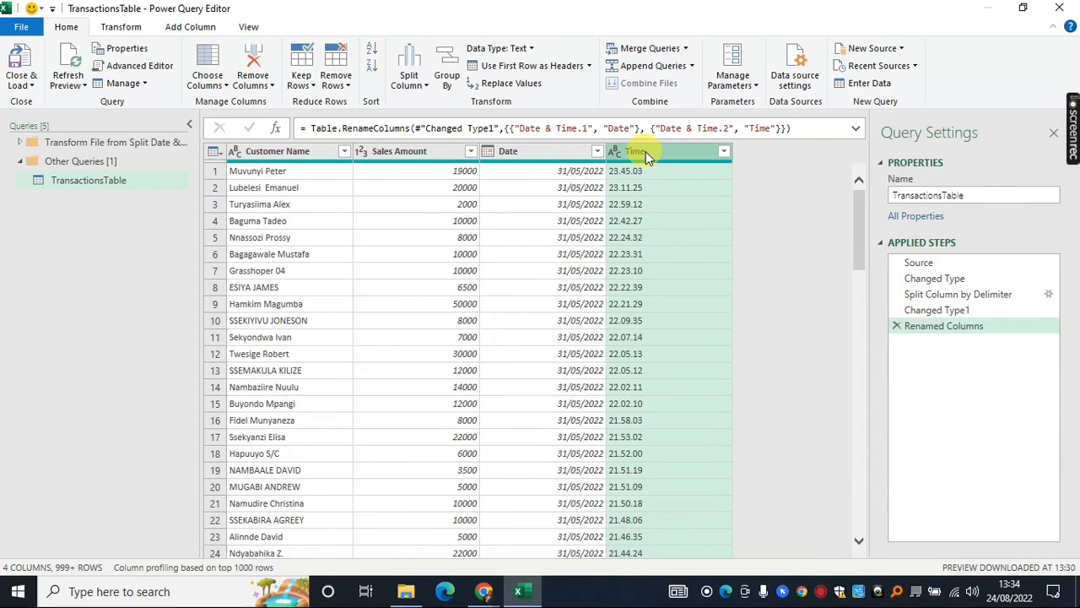
right_click(646, 151)
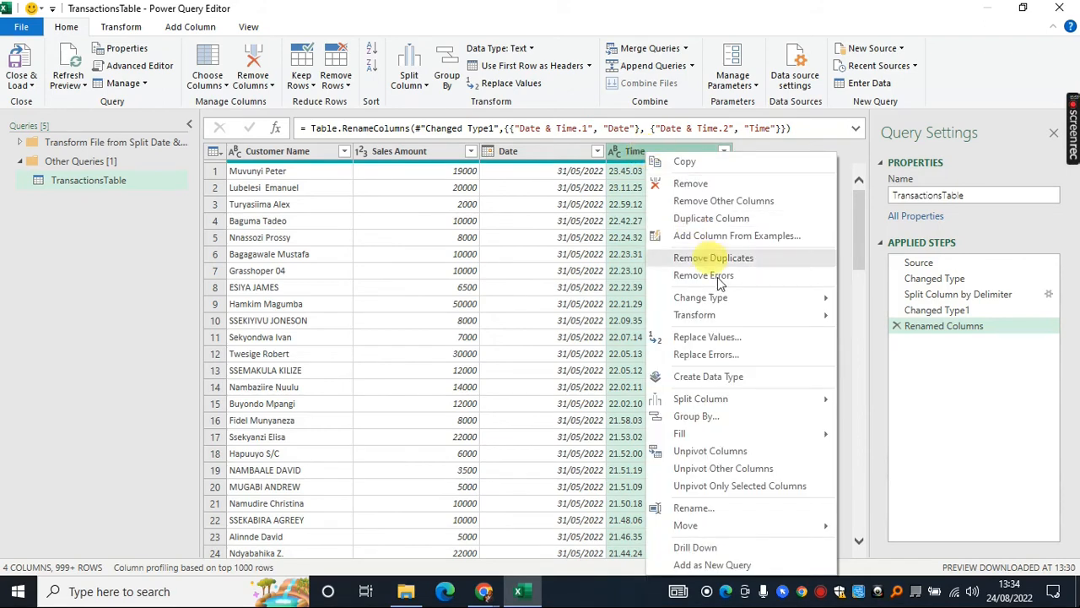
left_click(716, 338)
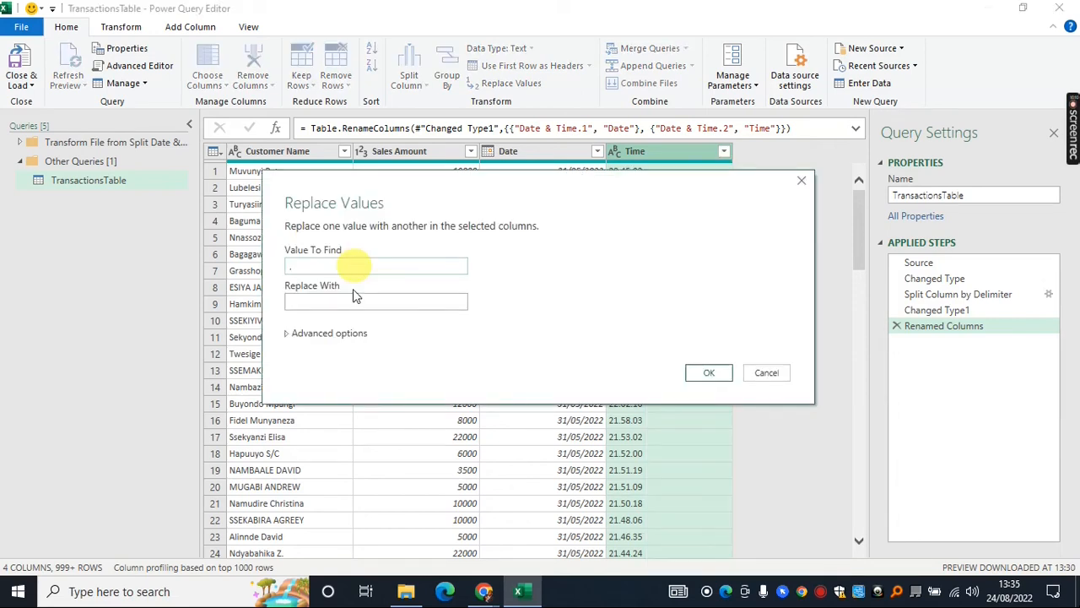
left_click(350, 302)
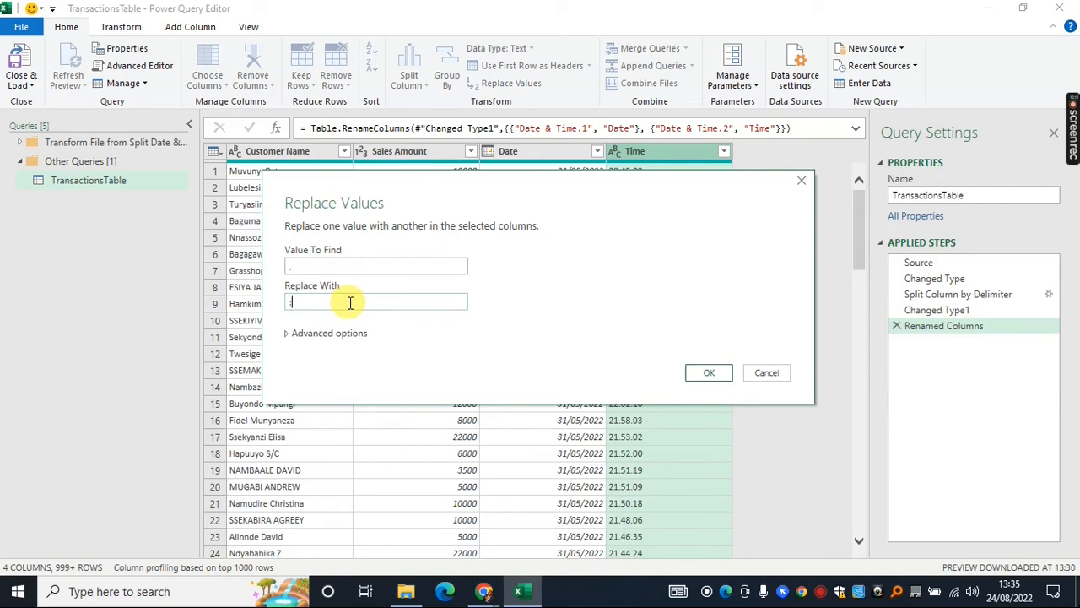
left_click(709, 372)
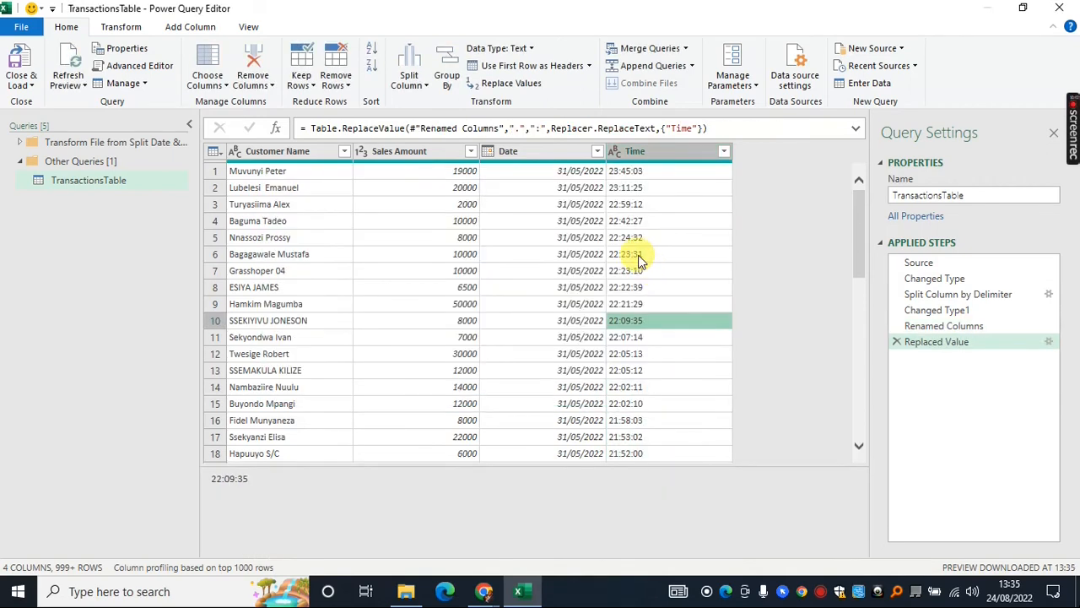
- Close the query editor and load the transformed data as a table at cell F7 of the existing Power Query worksheet
left_click(637, 254)
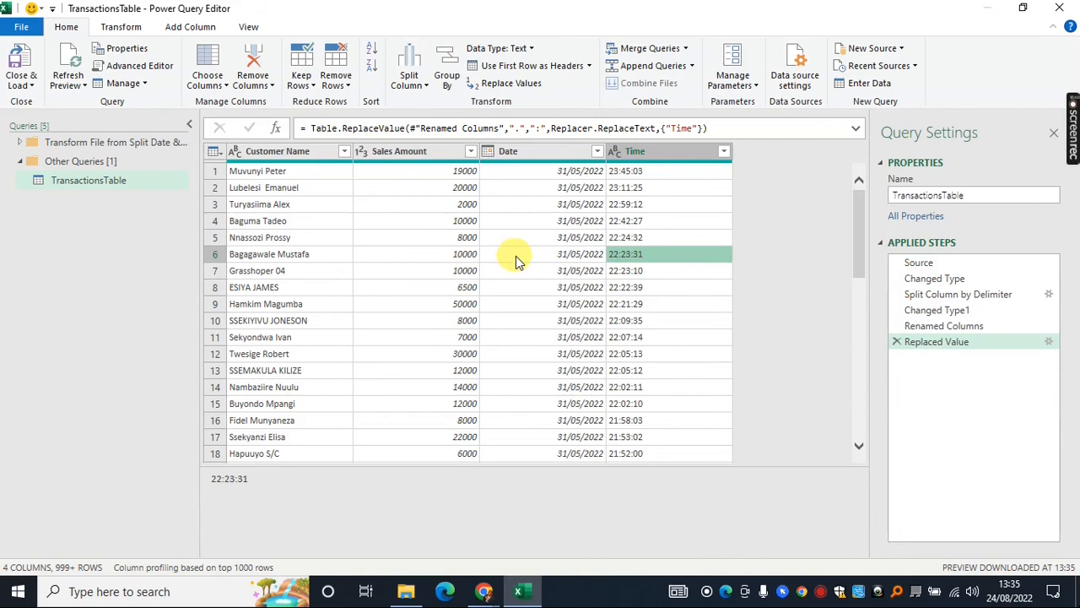
left_click(32, 87)
left_click(50, 120)
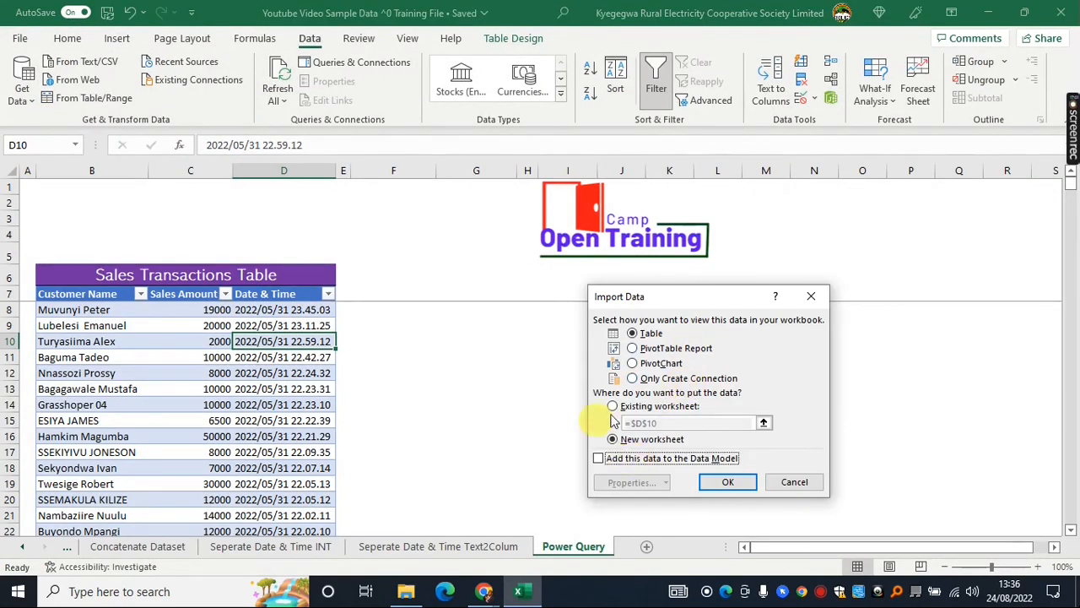
left_click(613, 407)
left_click_drag(668, 425, 605, 425)
key("BackSpace")
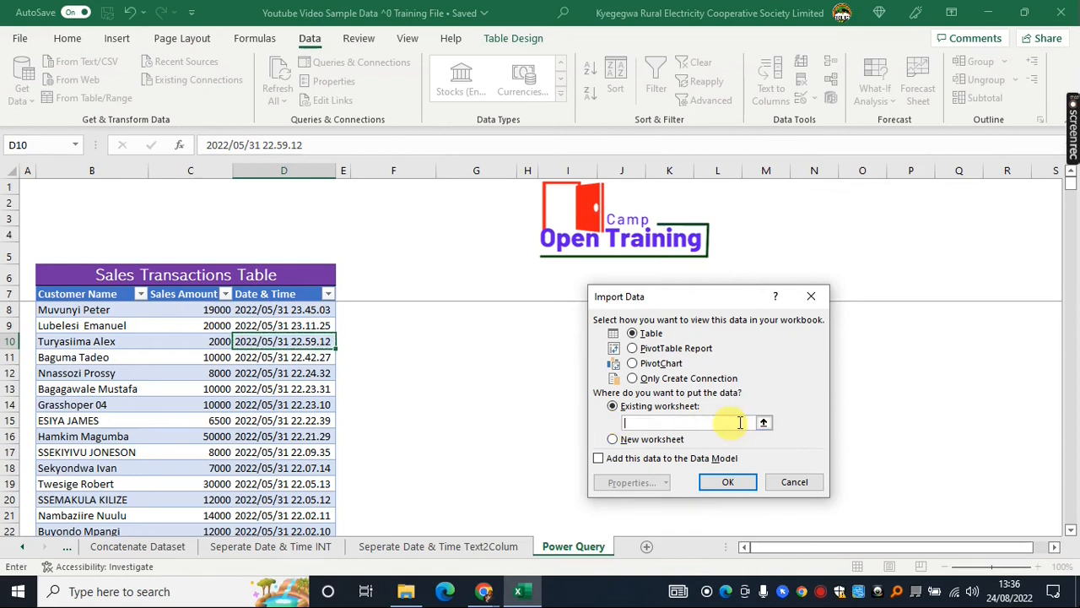
left_click(763, 422)
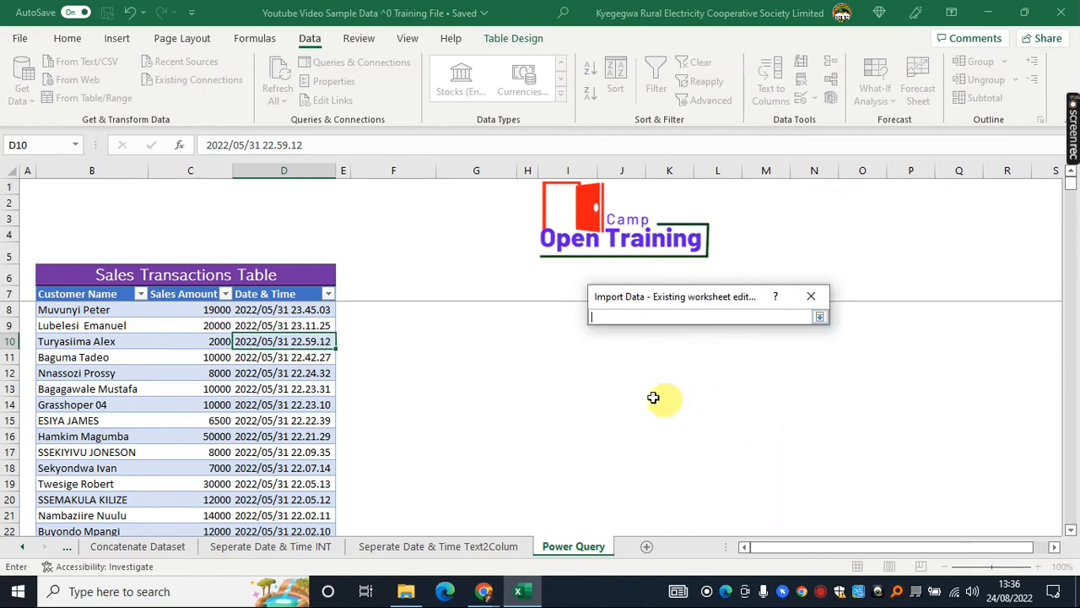
left_click(401, 288)
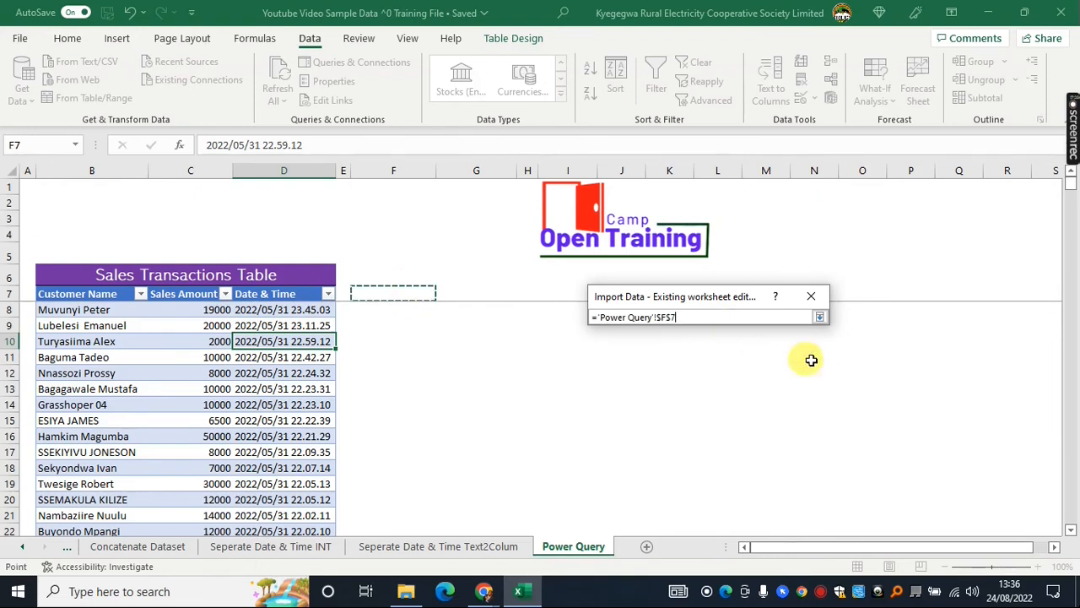
left_click(819, 318)
left_click(726, 481)
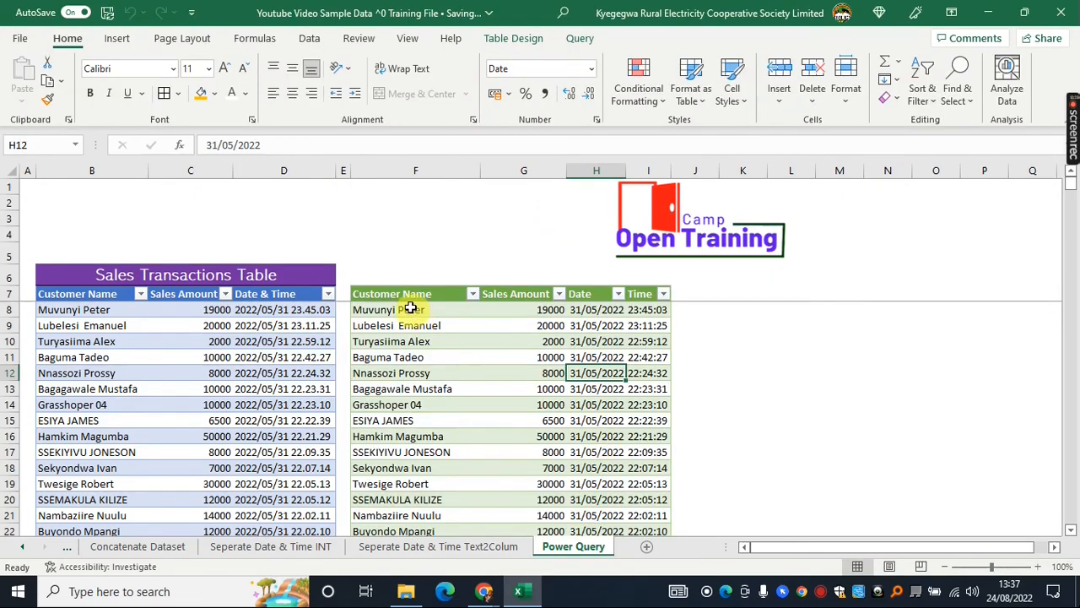
- Widen the Date and Time columns (H and I) of the loaded table to an equal, roomier width
left_click(443, 295)
left_click_drag(612, 311, 653, 511)
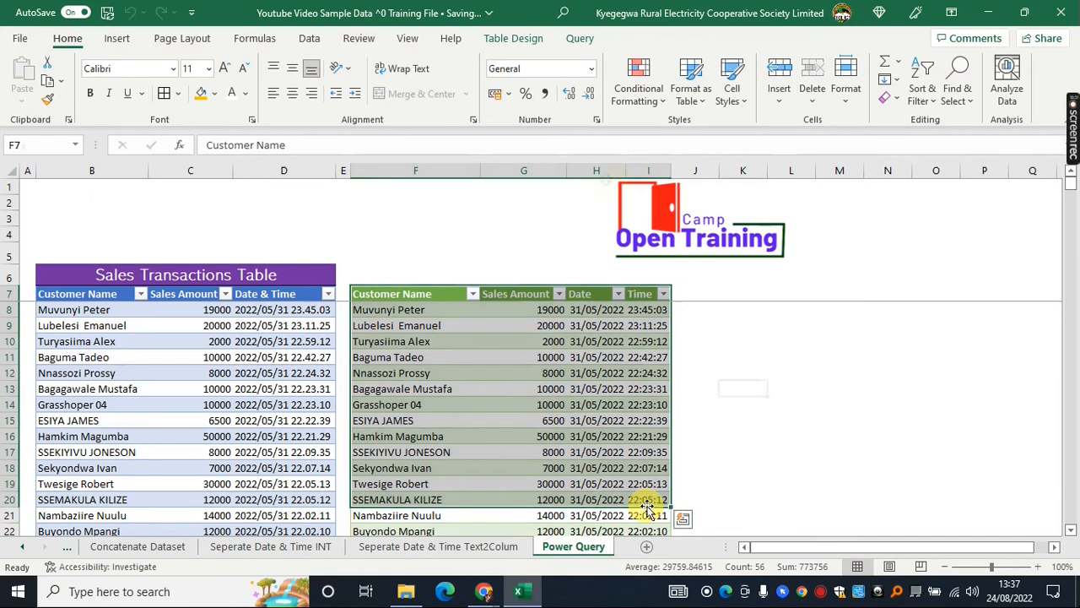
left_click(594, 166)
left_click_drag(624, 169, 737, 171)
left_click(689, 171)
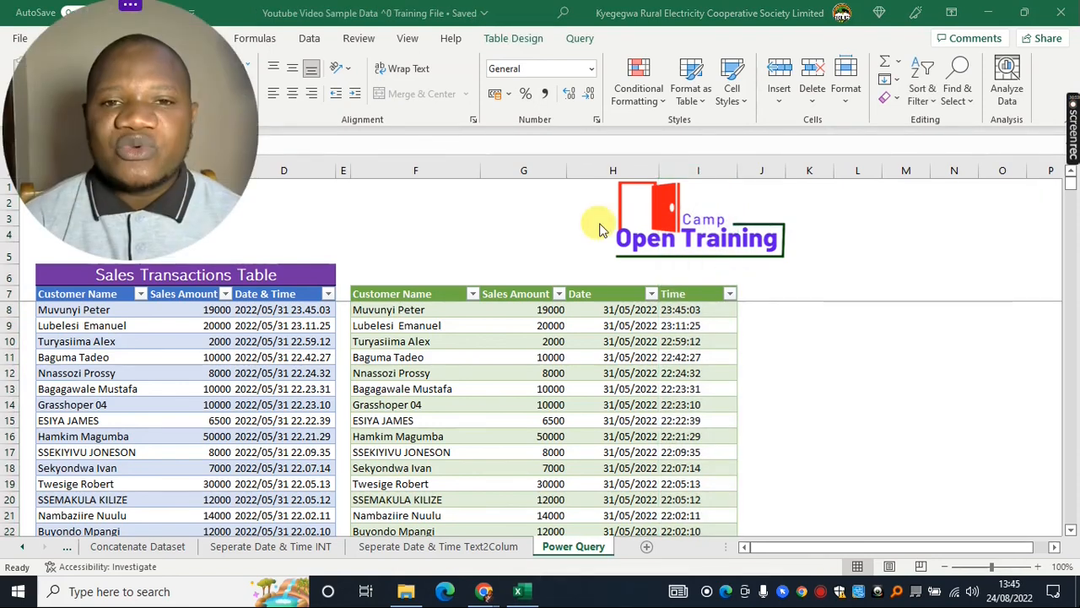